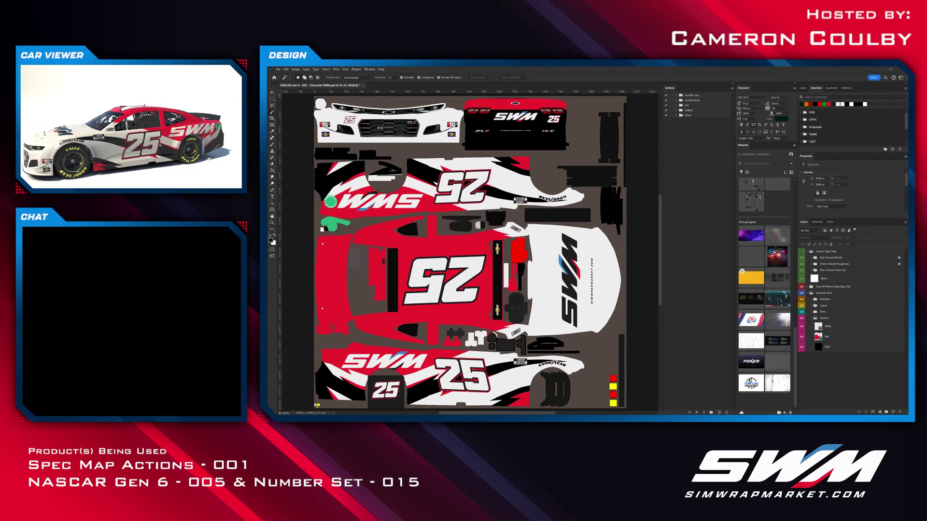
Load actions from the Actions panel menu, picking the SWM Spec Map Actions file in Downloads > Spec Map Actions - 001.
left_click(370, 69)
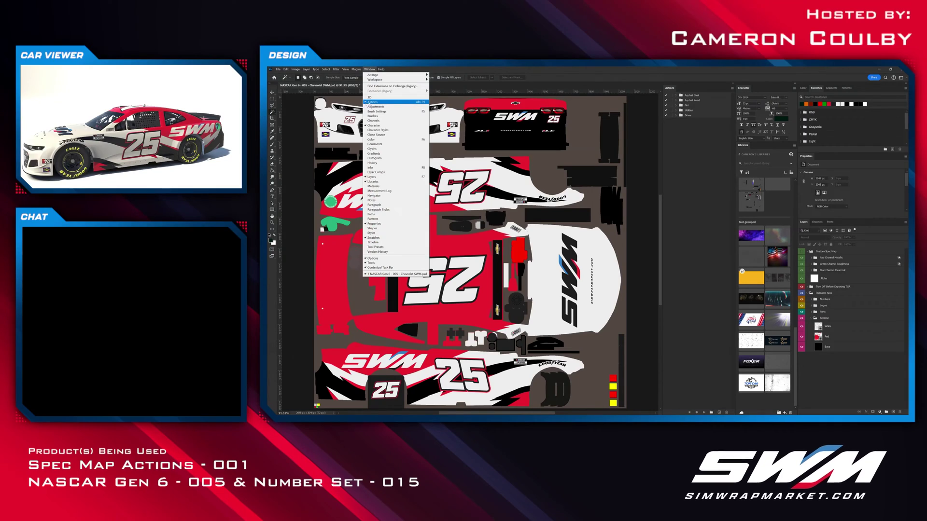
key("Escape")
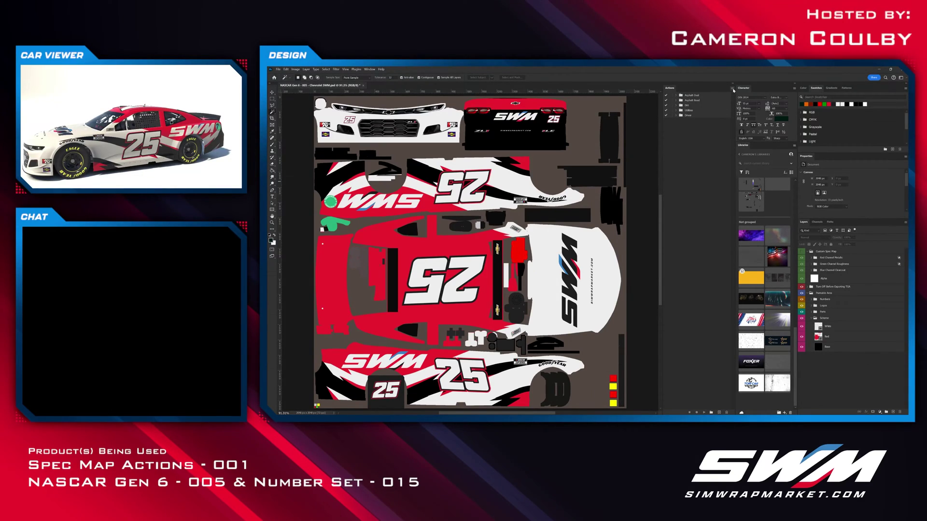
left_click(732, 90)
left_click(750, 177)
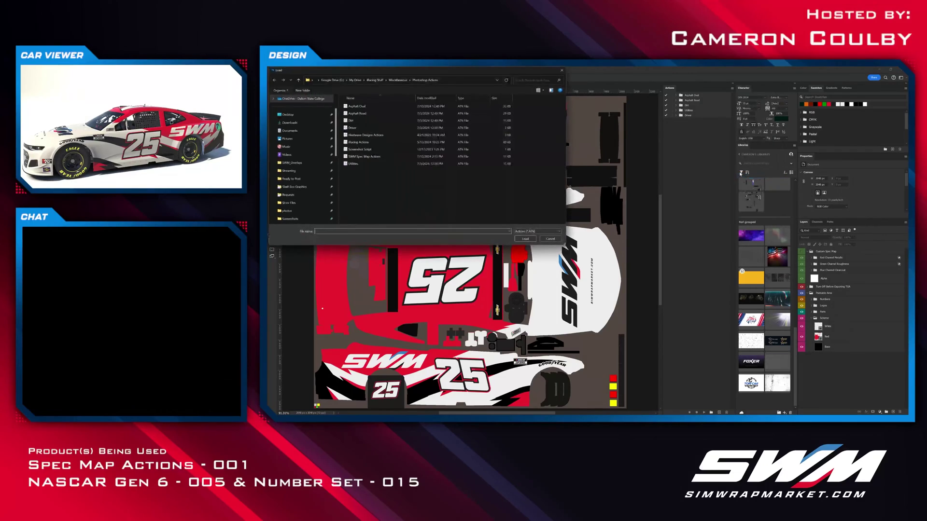
left_click(293, 124)
double_click(369, 117)
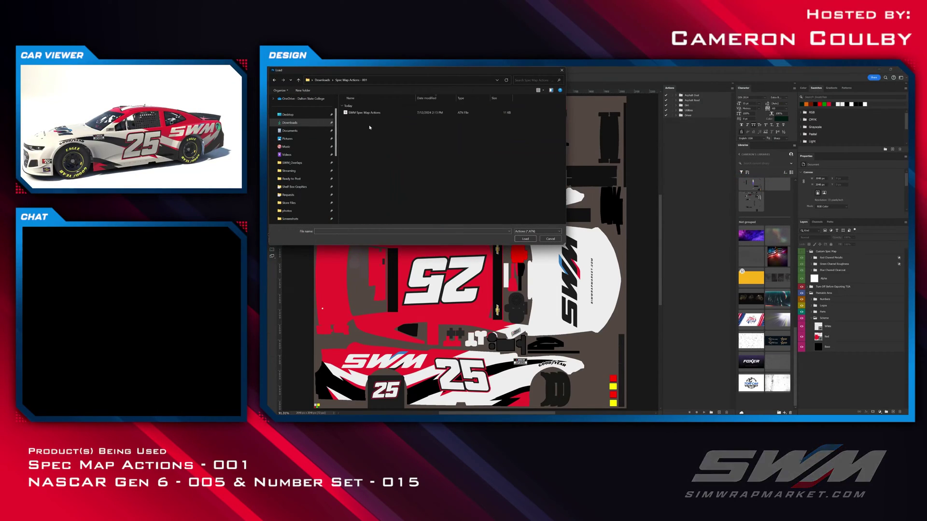
left_click(361, 113)
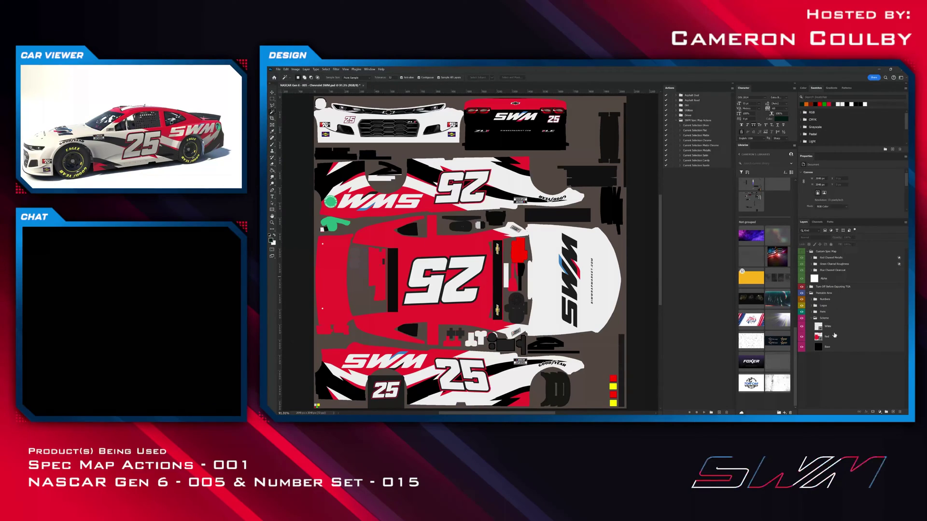
On the Base layer, select the red hood with the Magic Wand and extend to all similar red areas.
left_click(845, 351)
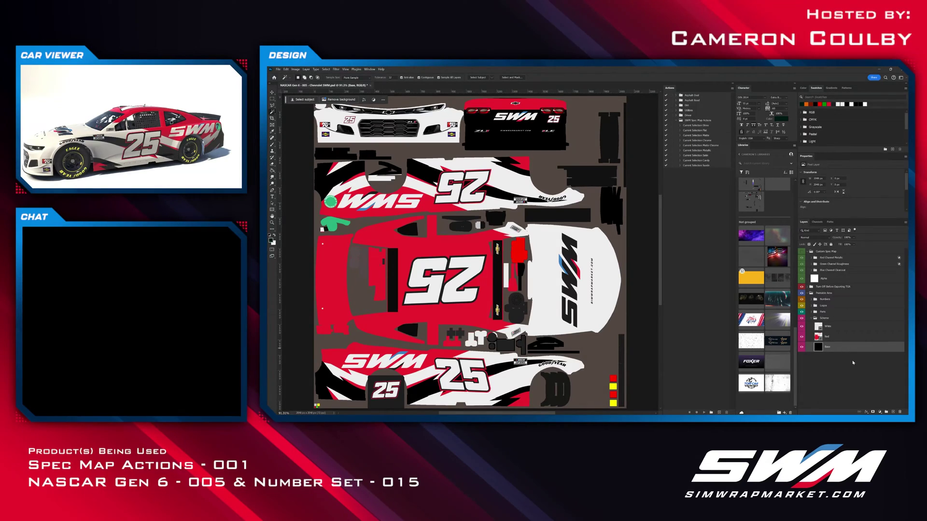
left_click(387, 297)
left_click(326, 71)
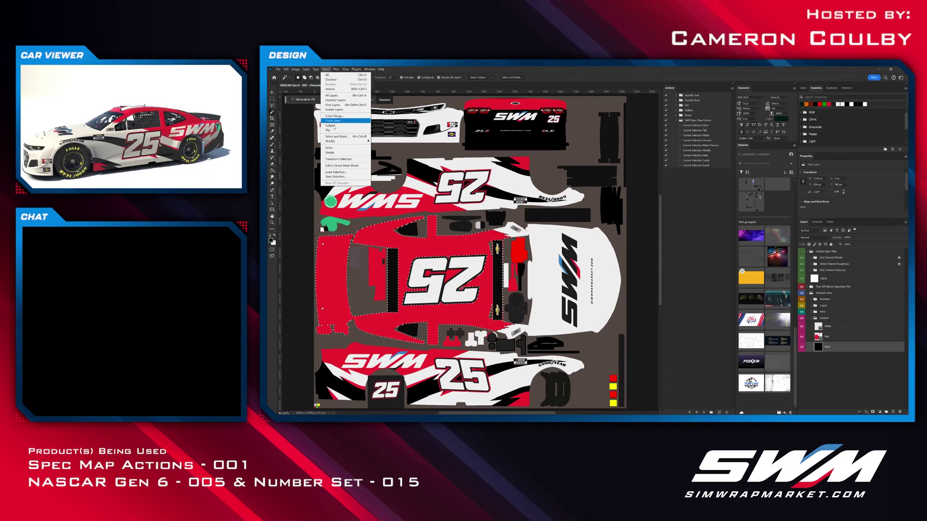
left_click(338, 153)
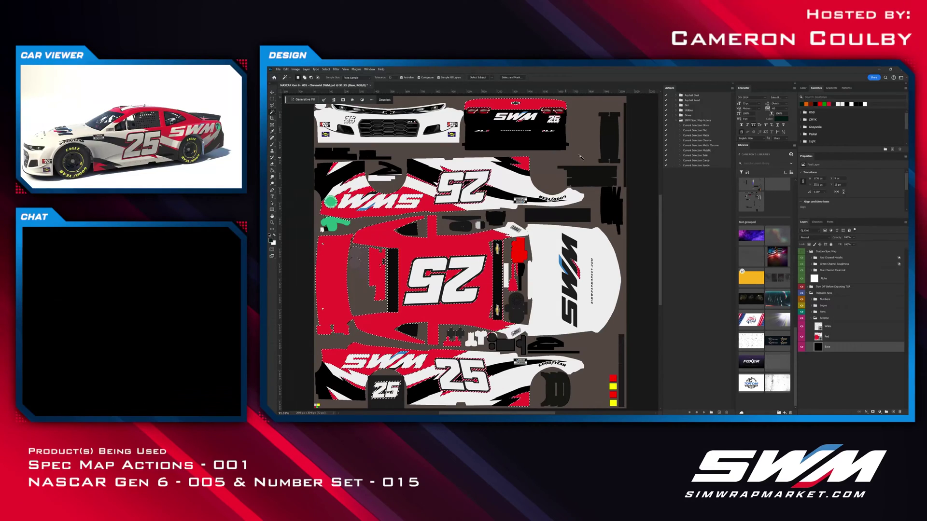
Zoom into the rear bumper and refine the selection with rectangular marquees around the ZL1E badge and taillights.
scroll(526, 145, "up", 5)
scroll(530, 157, "up", 2)
scroll(529, 157, "up", 1)
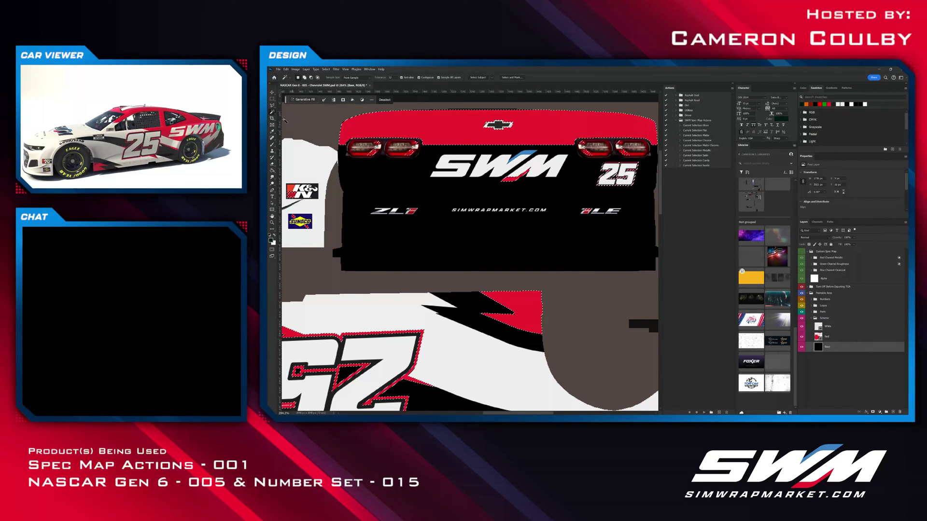
key("m")
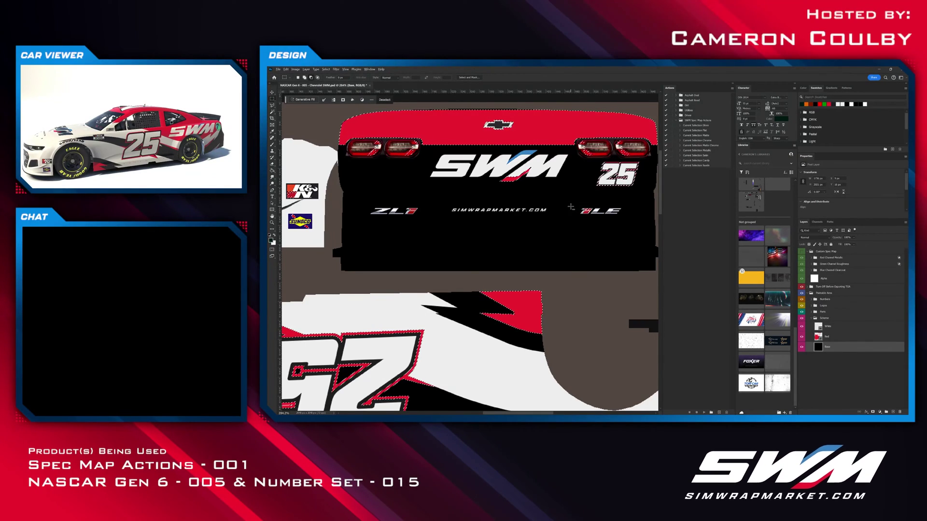
left_click_drag(568, 201, 606, 224)
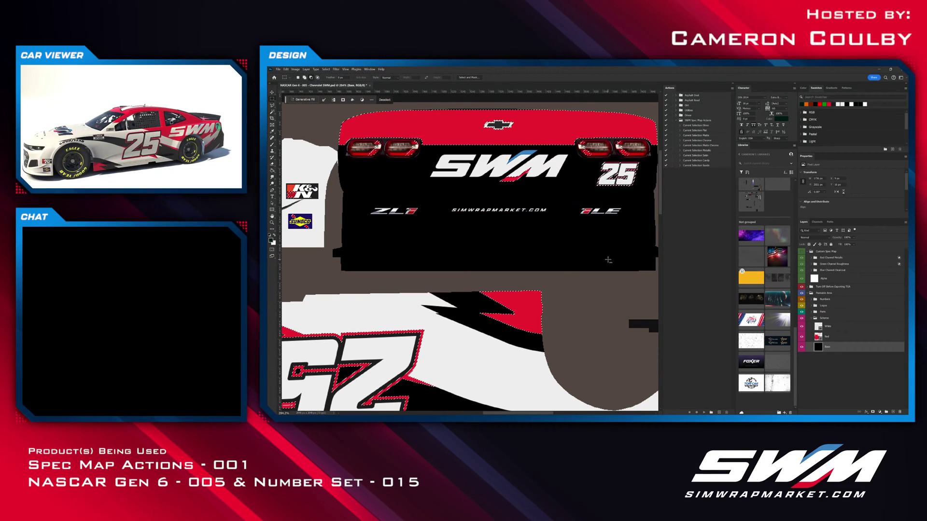
left_click_drag(578, 140, 583, 145)
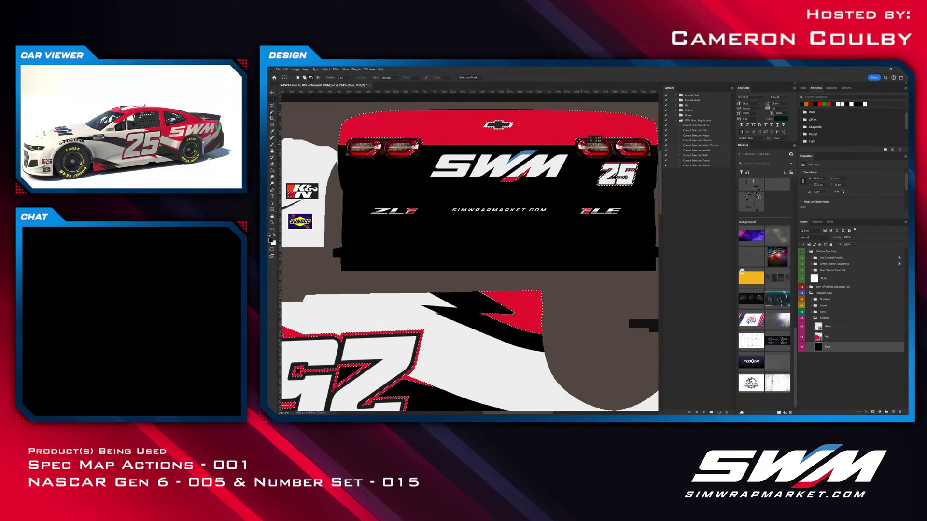
left_click_drag(638, 156, 639, 157)
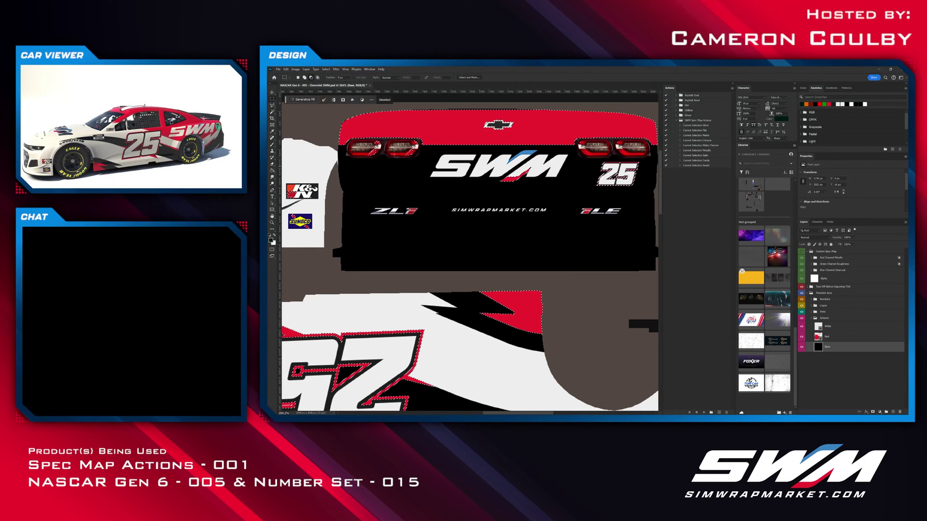
left_click_drag(356, 140, 421, 165)
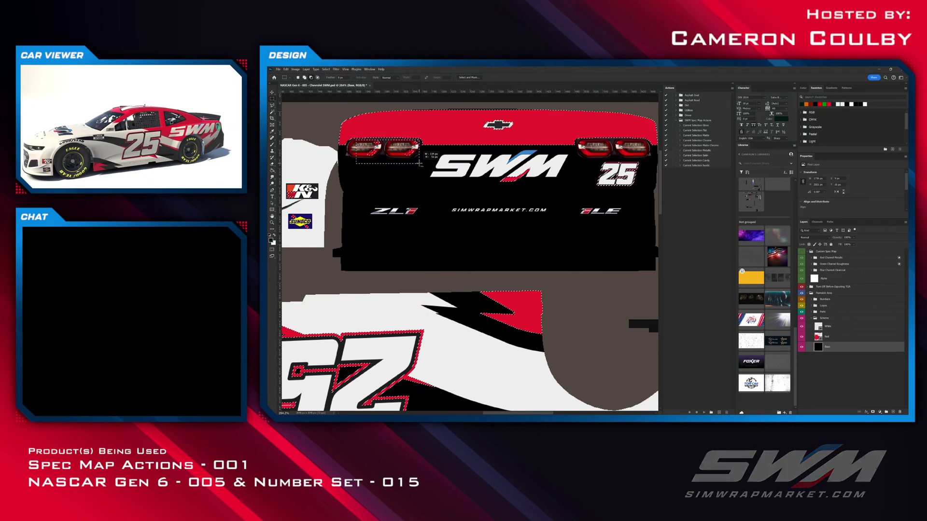
left_click_drag(420, 164, 418, 164)
Adjust the red-area selection with a marquee near the front bumper's K&N decal.
scroll(418, 173, "down", 5)
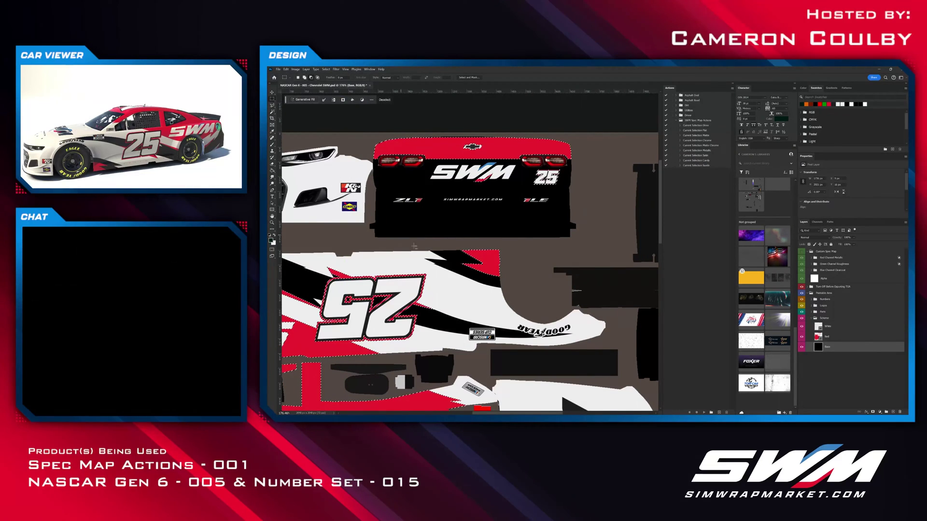
scroll(468, 251, "left", 5)
left_click_drag(333, 177, 363, 215)
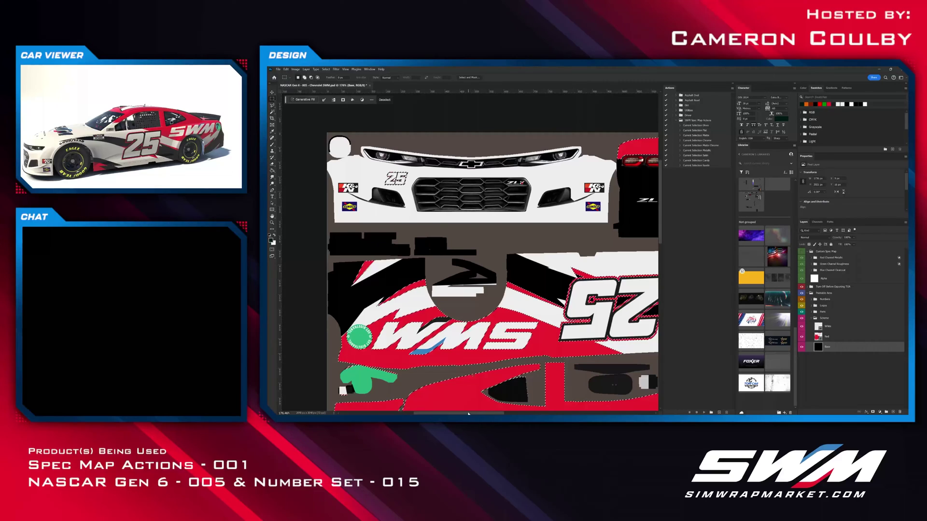
Inspect the NASCAR decals across the template, then fit the whole template on screen.
scroll(363, 216, "right", 4)
scroll(519, 406, "right", 2)
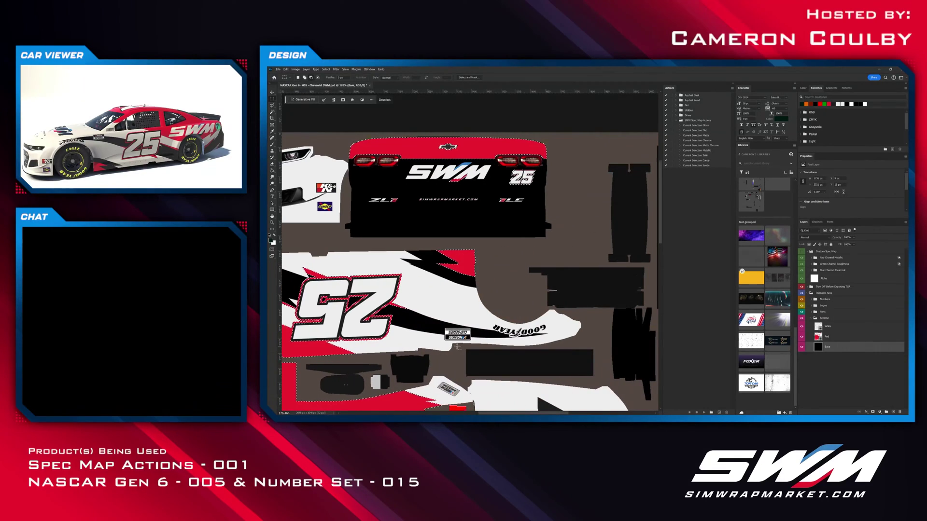
scroll(456, 345, "up", 3)
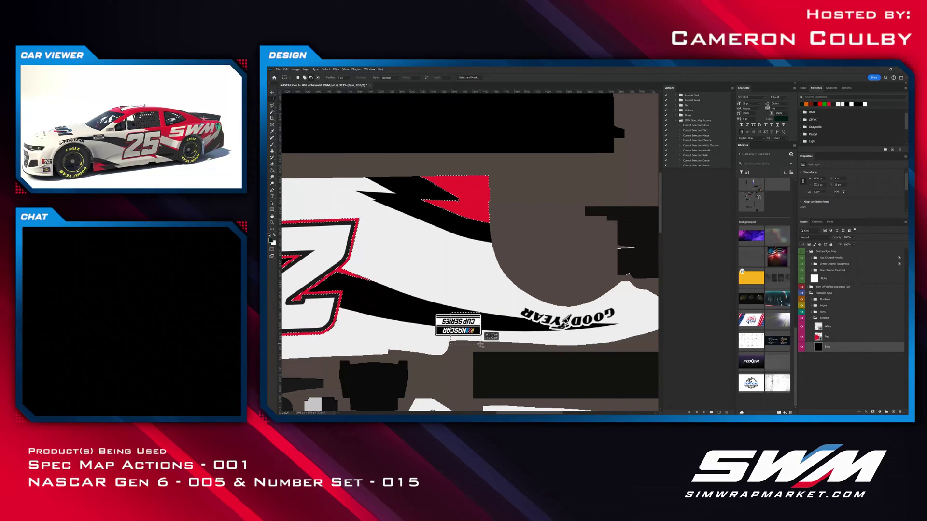
scroll(482, 336, "down", 1)
scroll(481, 336, "down", 2)
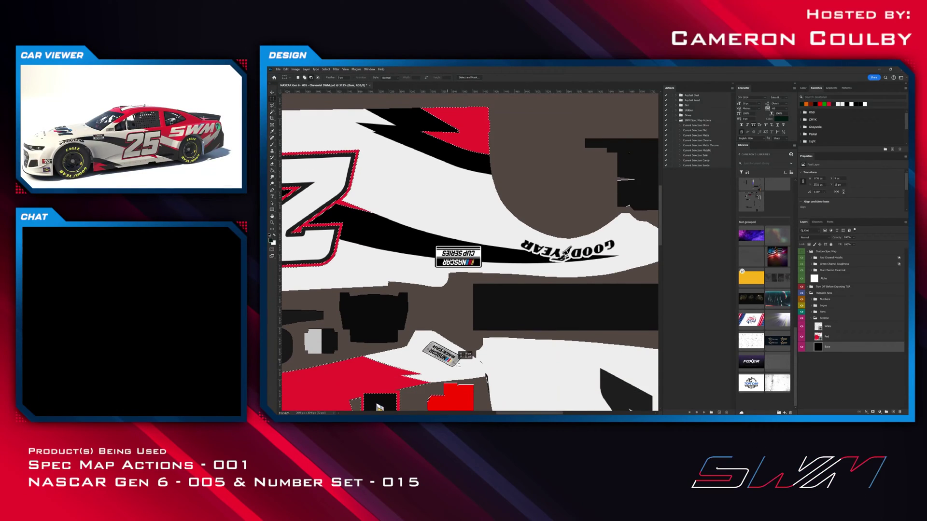
scroll(476, 360, "down", 4)
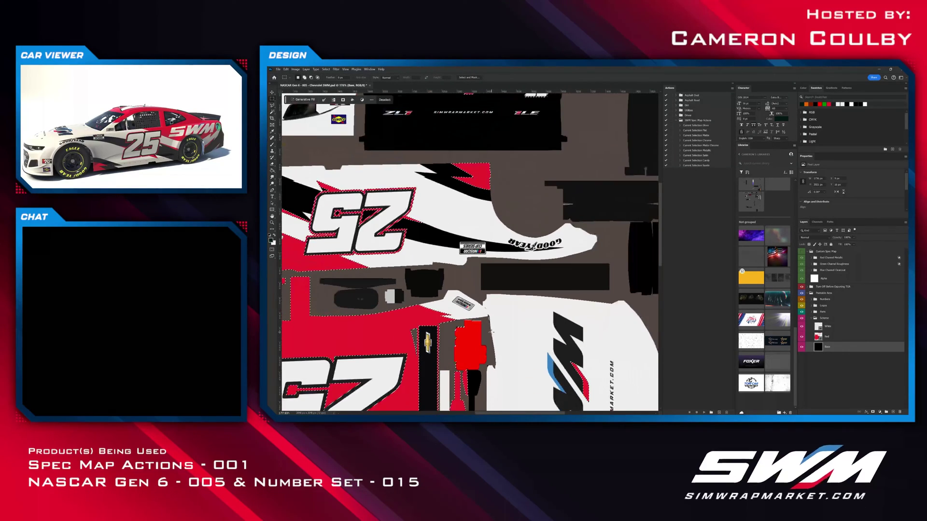
scroll(492, 327, "up", 3)
scroll(478, 329, "down", 5)
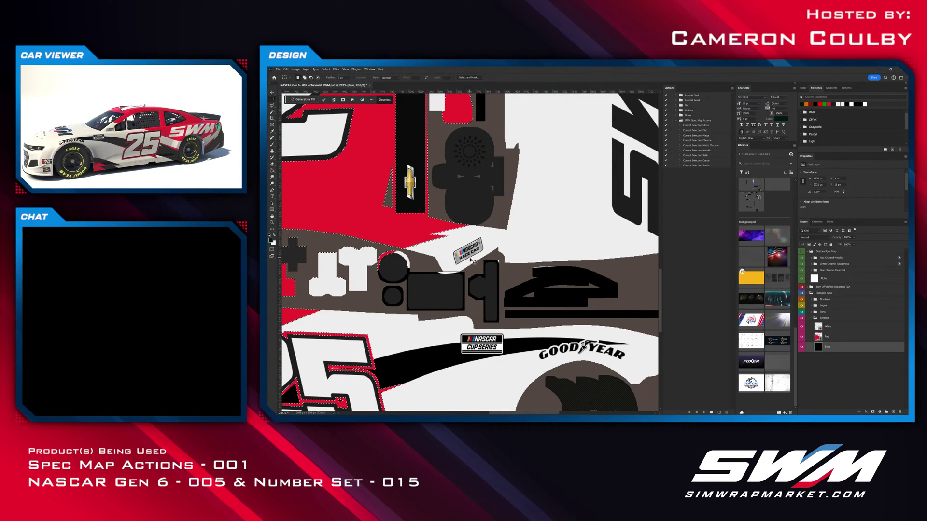
key("ctrl+0")
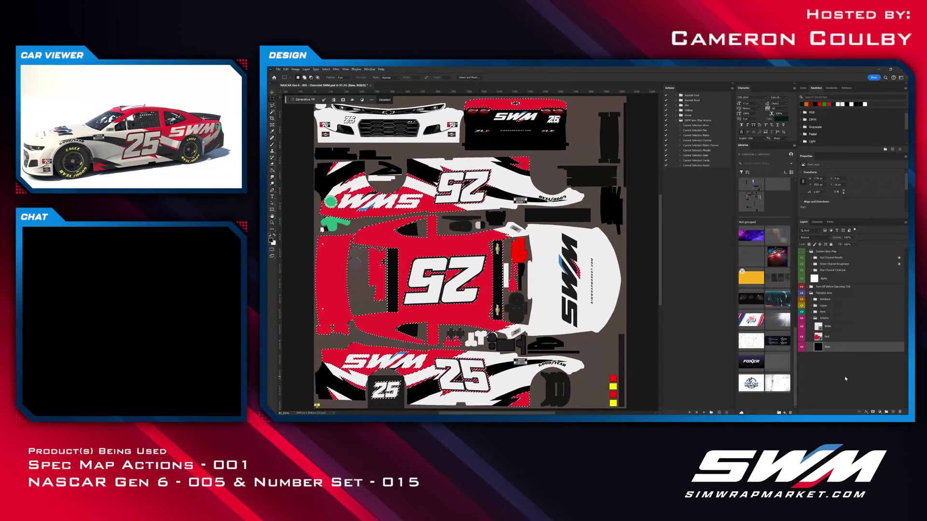
Make Custom Spec Map the active group, then collapse and re-expand it to reveal its channel layers.
left_click(837, 253)
left_click(811, 252)
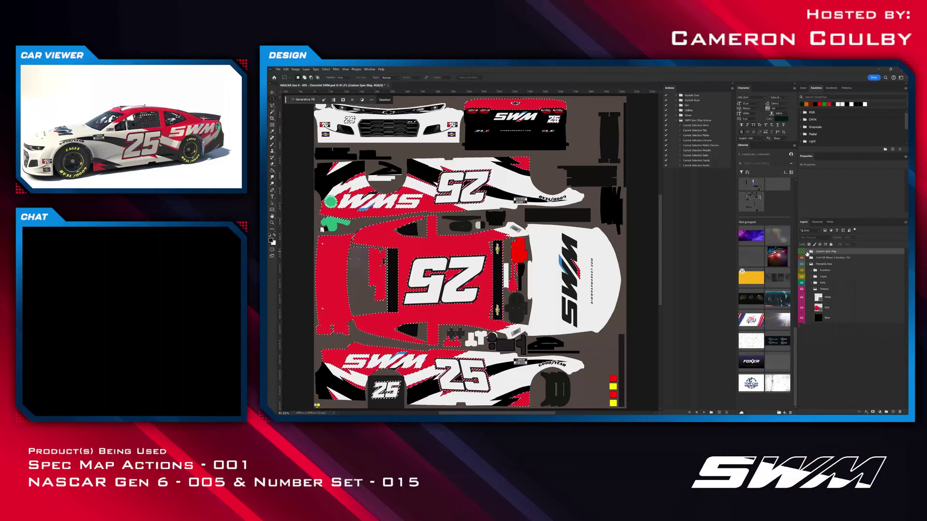
left_click(810, 252)
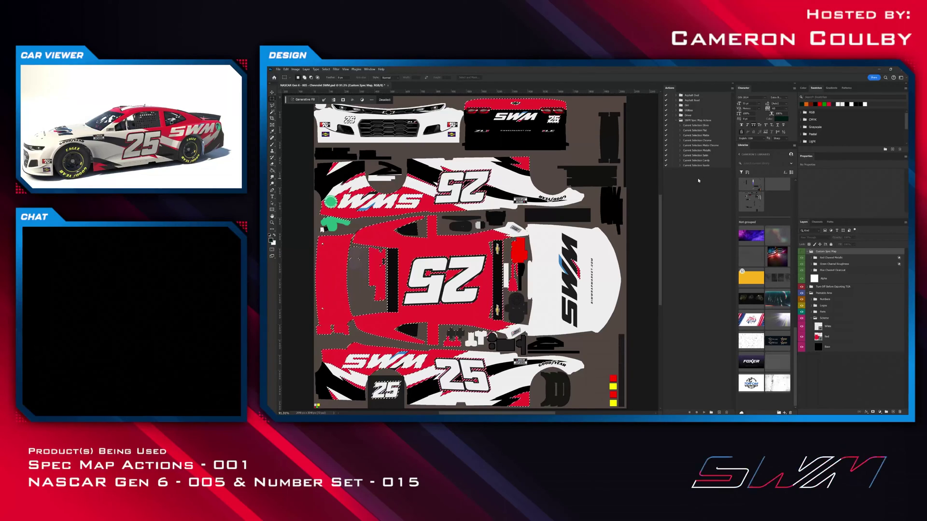
Run the Current Selection Matte Chrome action and turn on the Custom Spec Map group to see the pink fill.
left_click(710, 146)
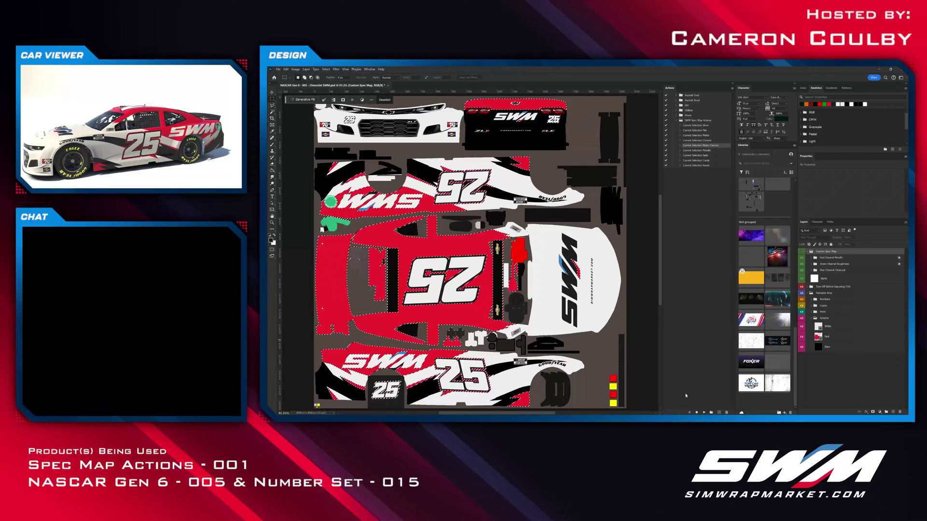
left_click(704, 412)
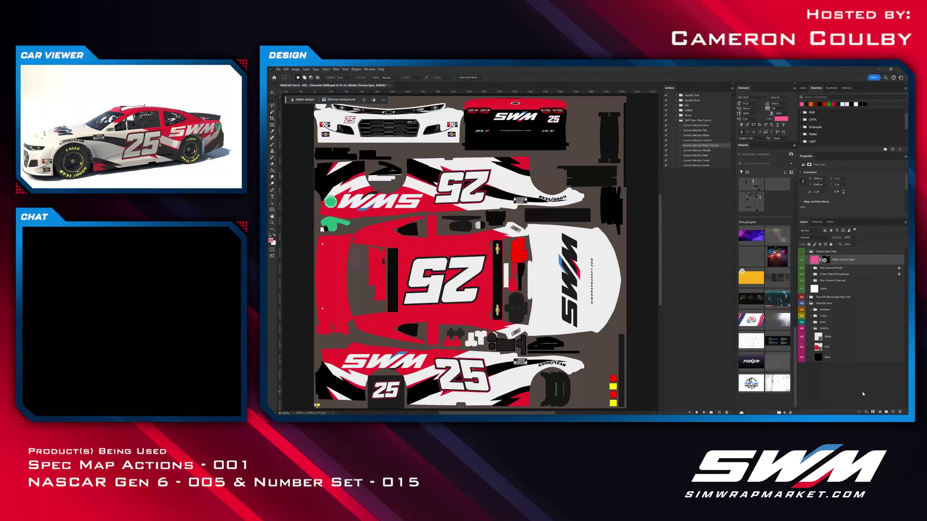
left_click(801, 252)
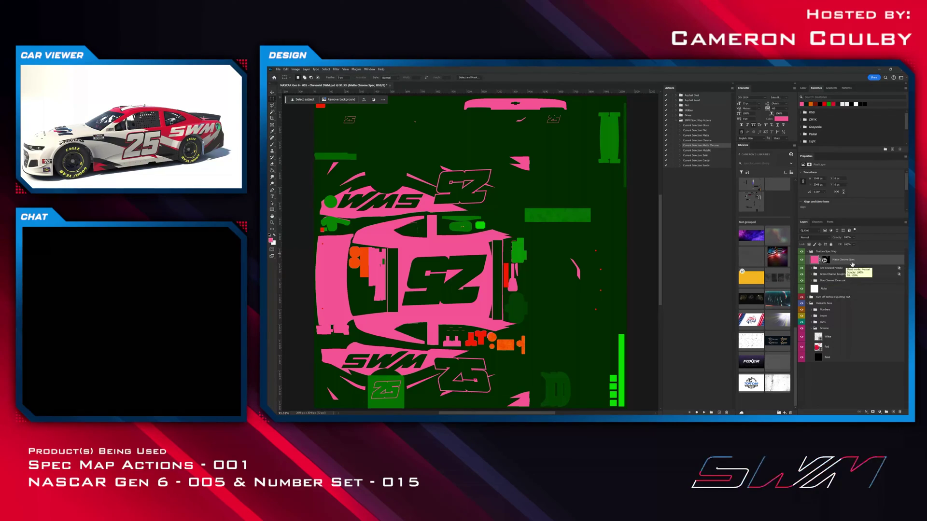
Keep Matte Chrome Spec at the top of the spec group and hide Custom Spec Map to show the livery.
left_click_drag(873, 263, 872, 288)
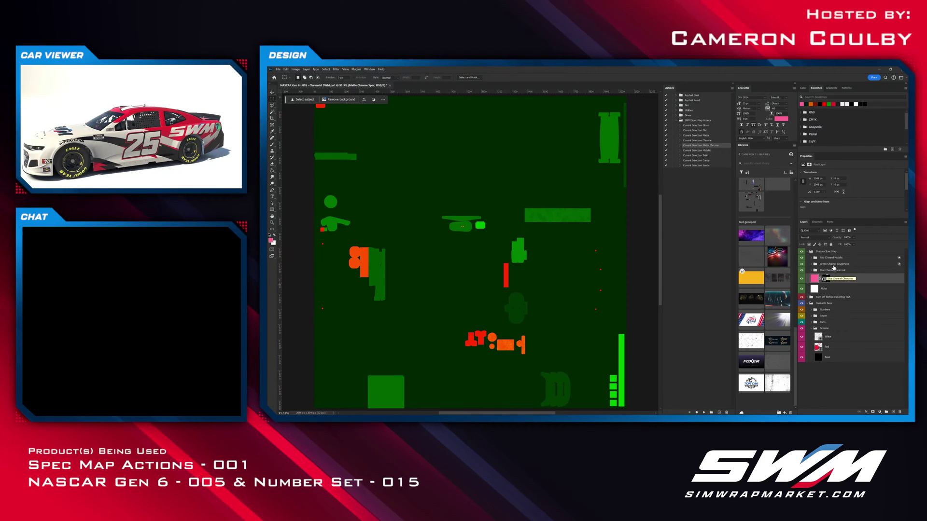
left_click_drag(859, 279, 857, 256)
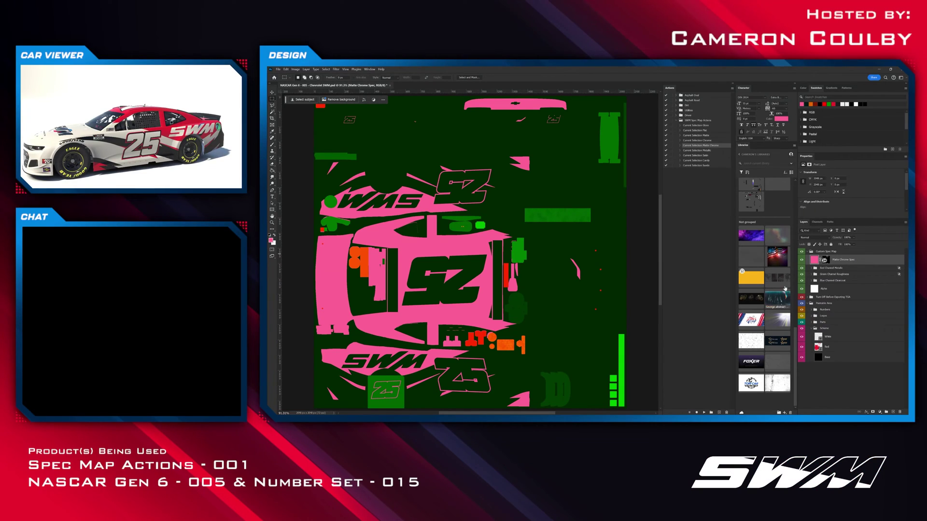
left_click(802, 252)
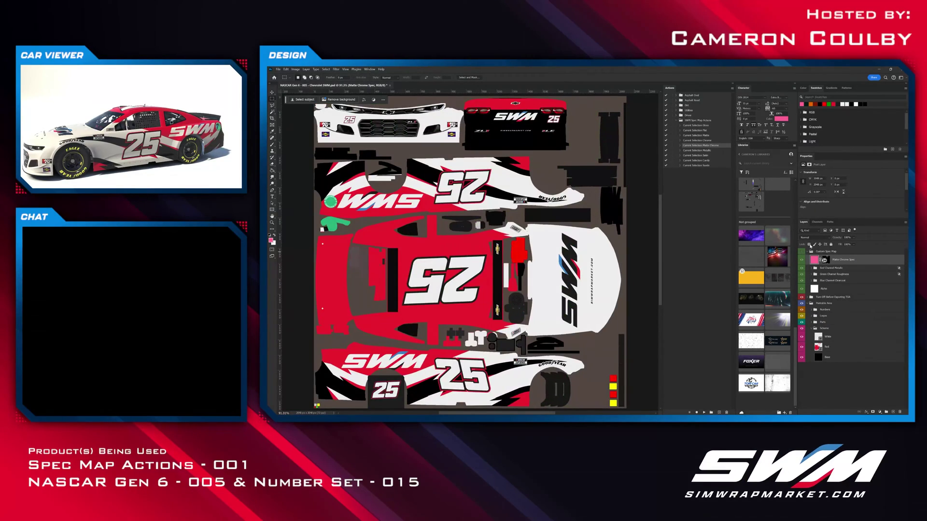
Export the paint with the Asphalt Oval Camaro ZL1 Gen 6 action to update the car viewer.
left_click(676, 96)
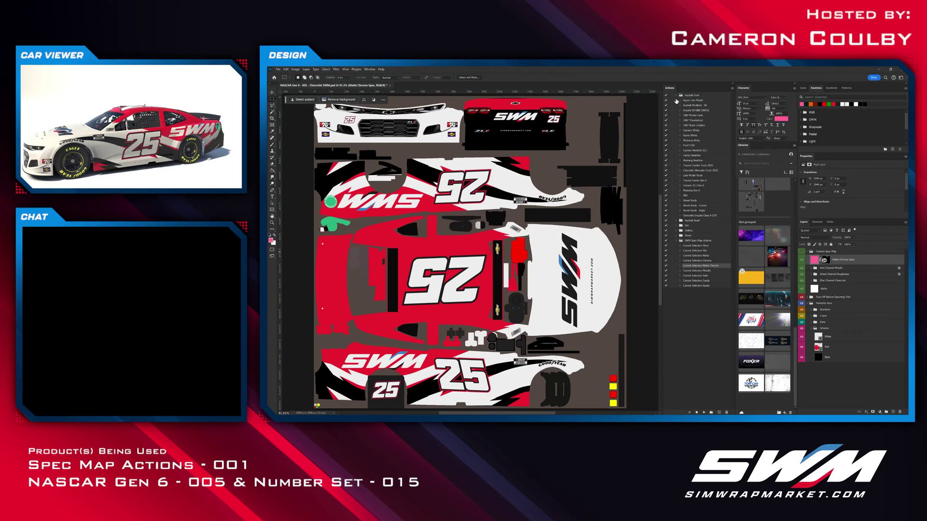
left_click(701, 185)
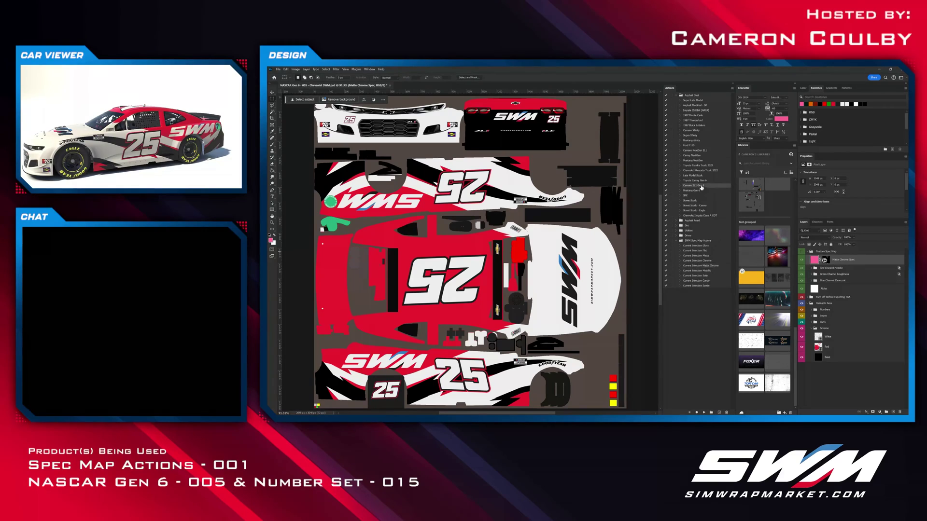
left_click(704, 413)
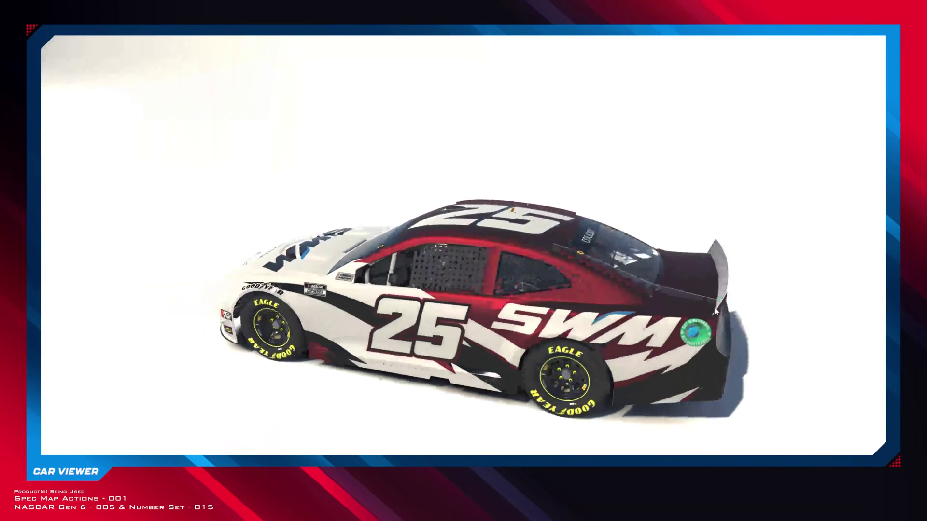
Rotate the car in the viewer to inspect the matte chrome finish, then load the red-area selection in Photoshop.
mouse_move(704, 303)
left_mouse_down()
mouse_move(717, 299)
mouse_move(699, 303)
left_mouse_up()
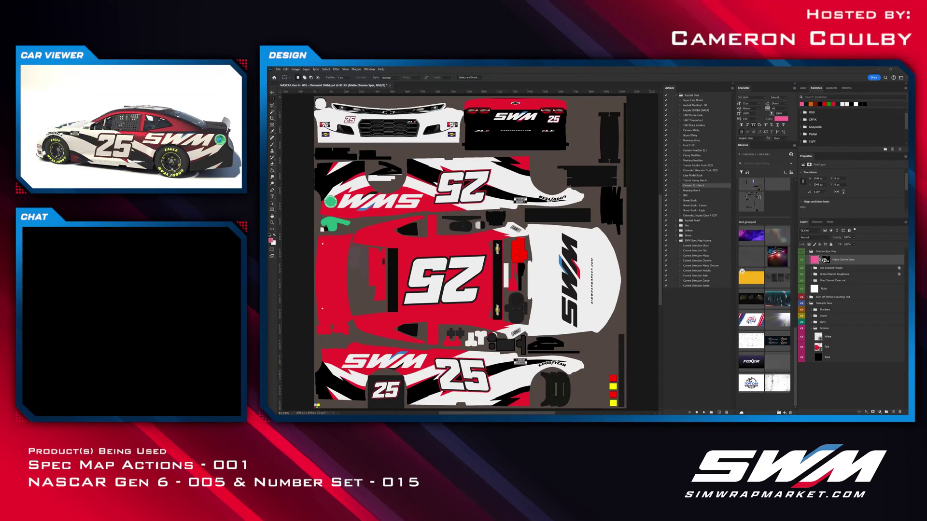
left_click(825, 260, "ctrl")
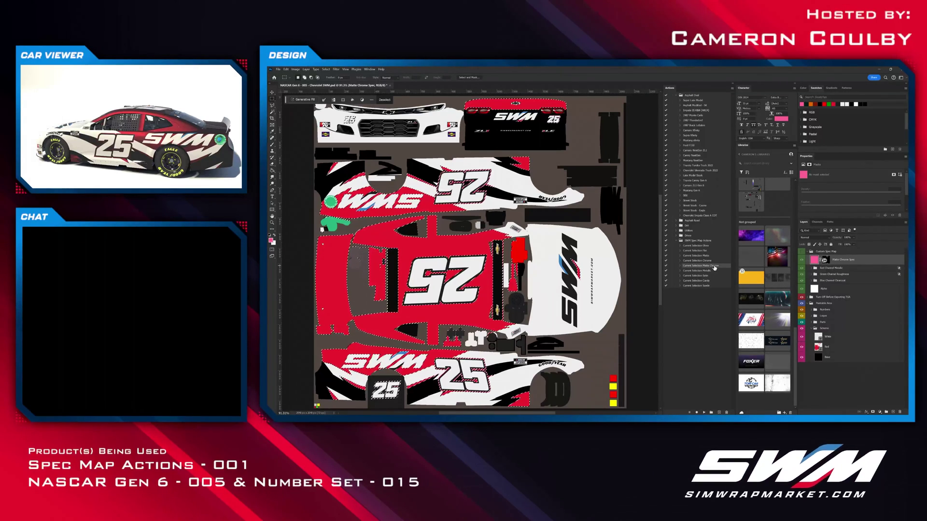
Apply the Metallic spec to the red areas, delete Matte Chrome Spec, and export with Camaro ZL1 Gen 6.
left_click(703, 413)
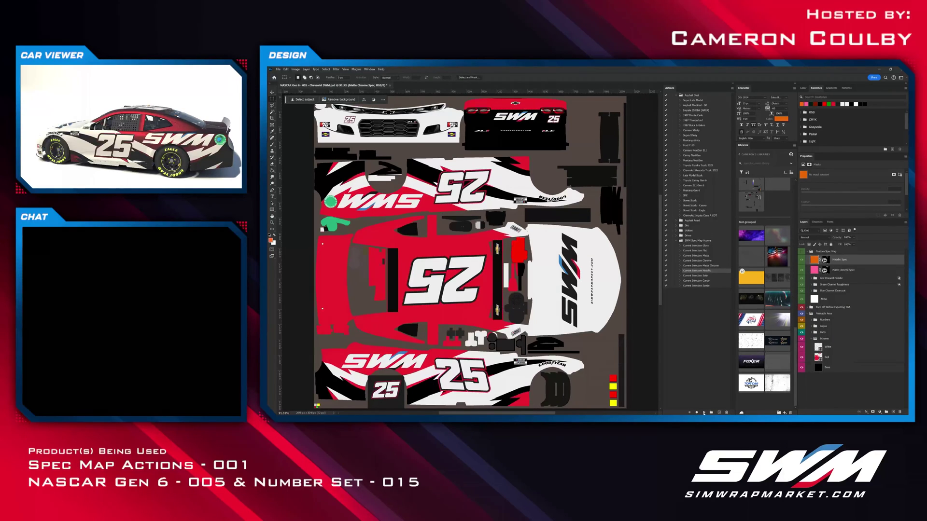
left_click(858, 272)
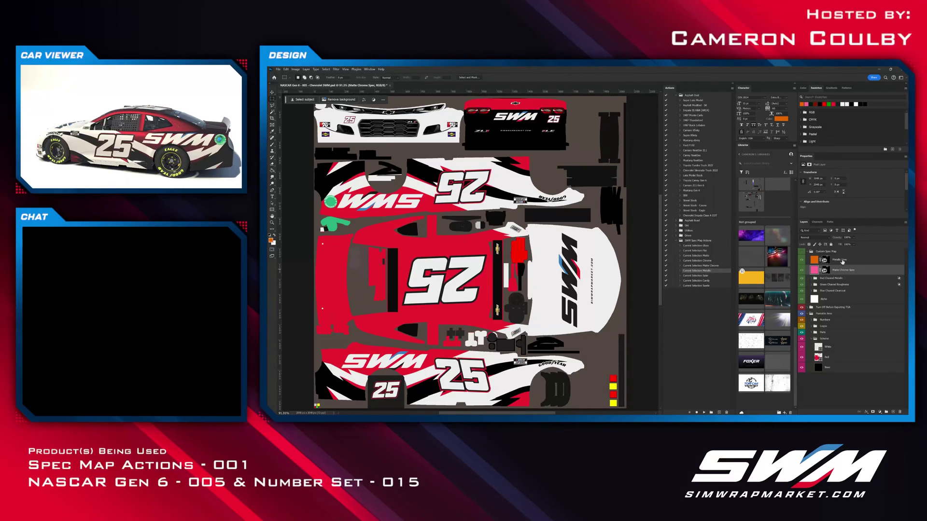
left_click(853, 262)
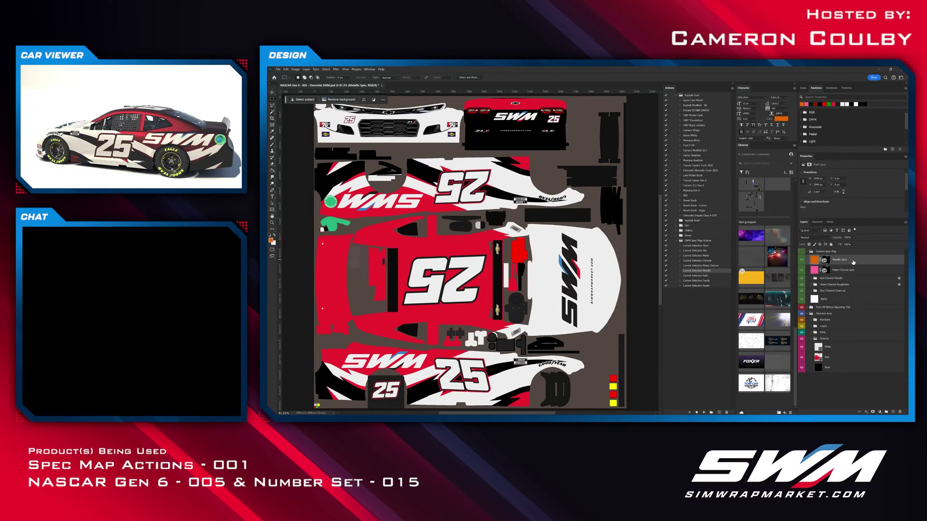
left_click(869, 271)
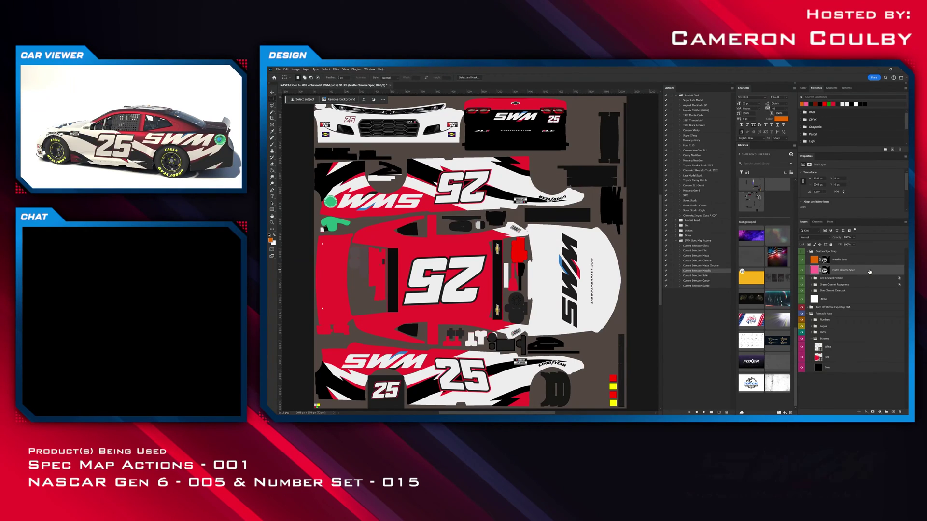
key("Delete")
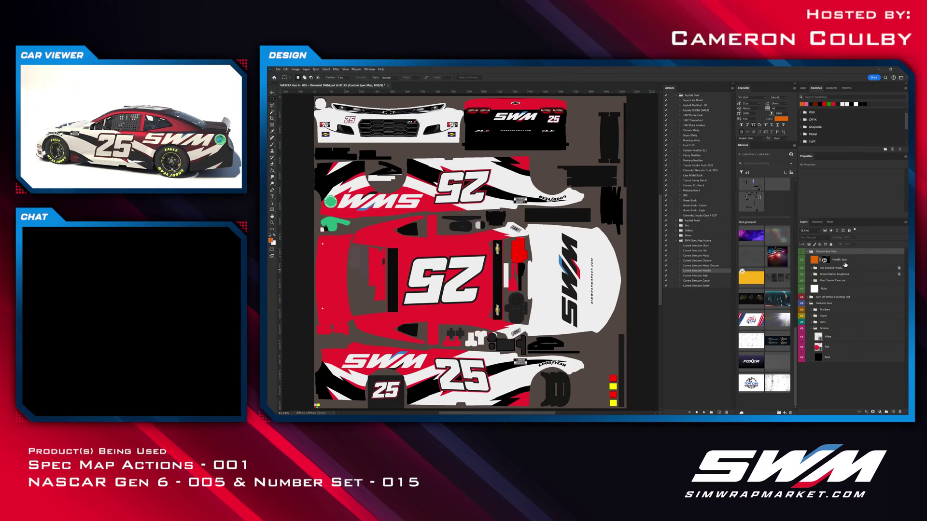
left_click(695, 186)
left_click(704, 412)
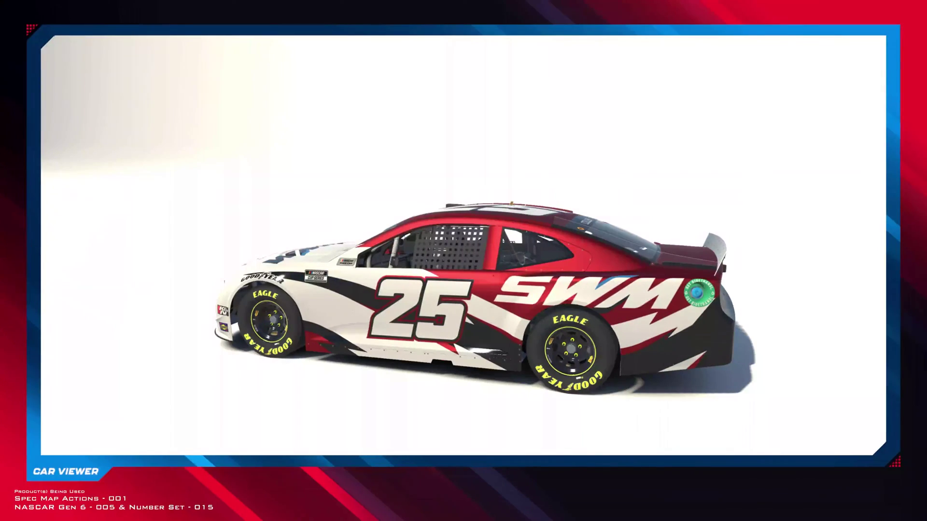
Rotate the car in the viewer to check the glossy metallic red panels from the side.
left_click_drag(715, 340, 752, 347)
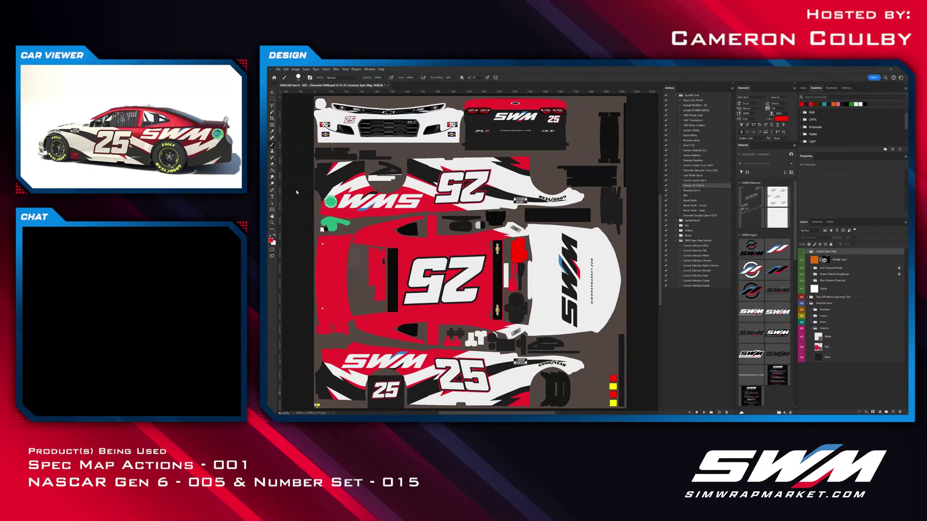
Magic-wand select the lower and middle 25 numbers together.
key("w")
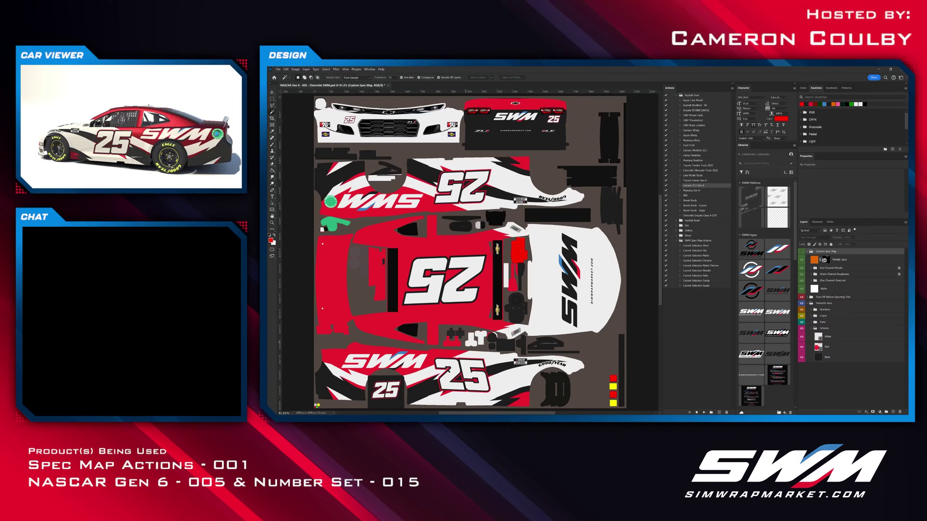
left_click(456, 372)
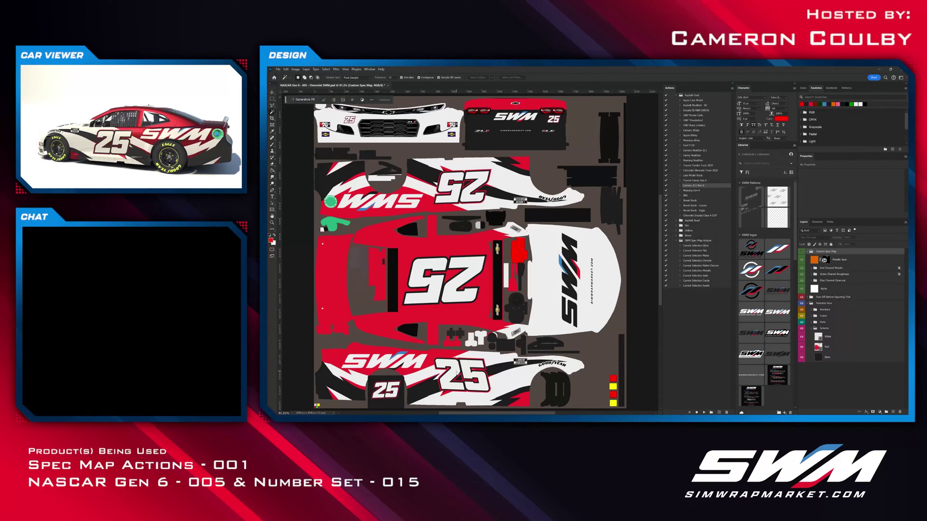
left_click(430, 263, "shift")
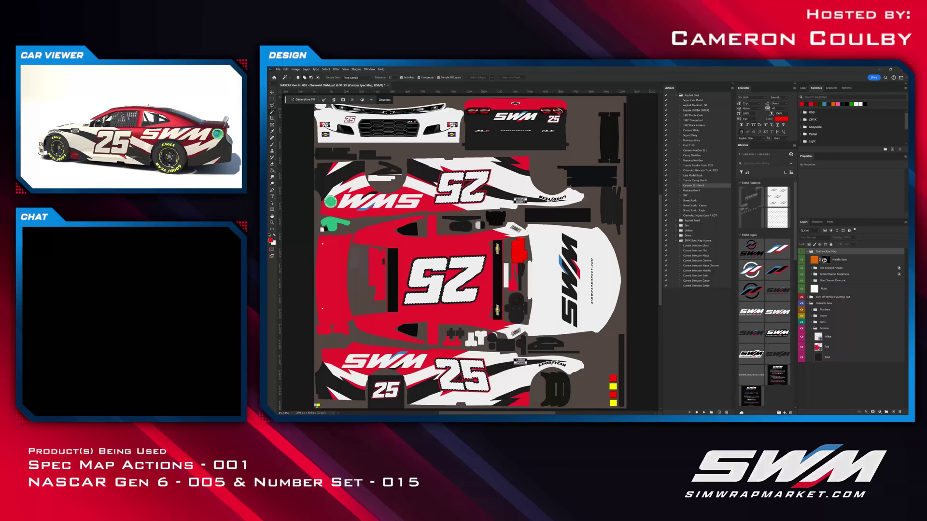
Run the Current Selection Chrome action on the selected numbers to make a Chrome Spec layer.
scroll(556, 105, "up", 3)
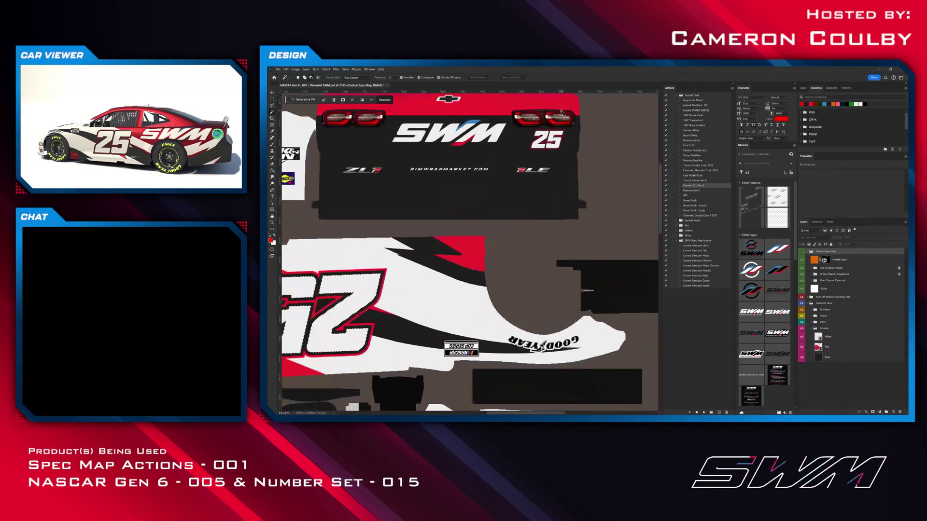
scroll(502, 149, "down", 3)
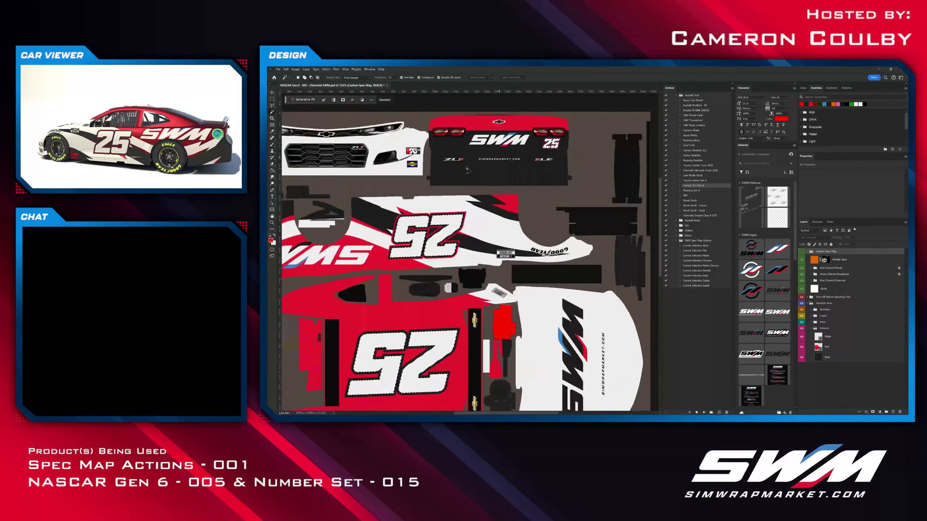
scroll(318, 158, "down", 1)
scroll(323, 158, "up", 5)
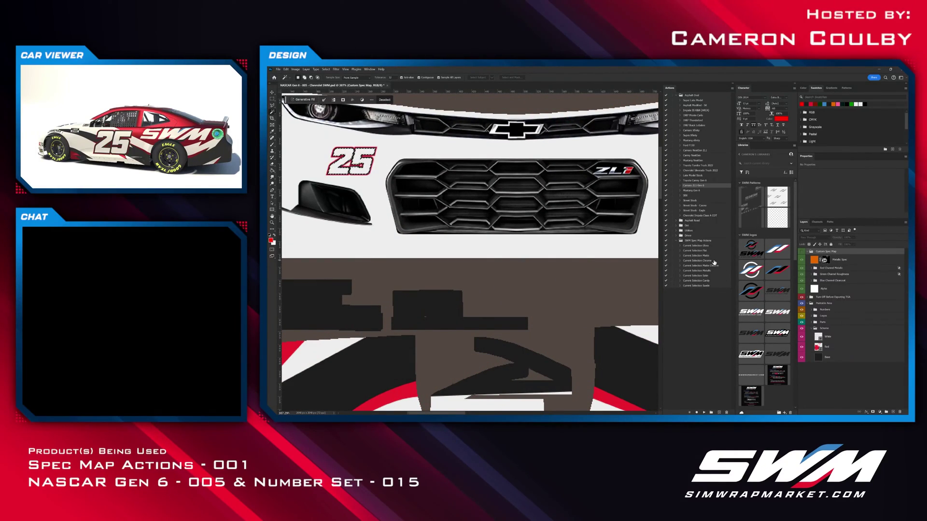
left_click(704, 413)
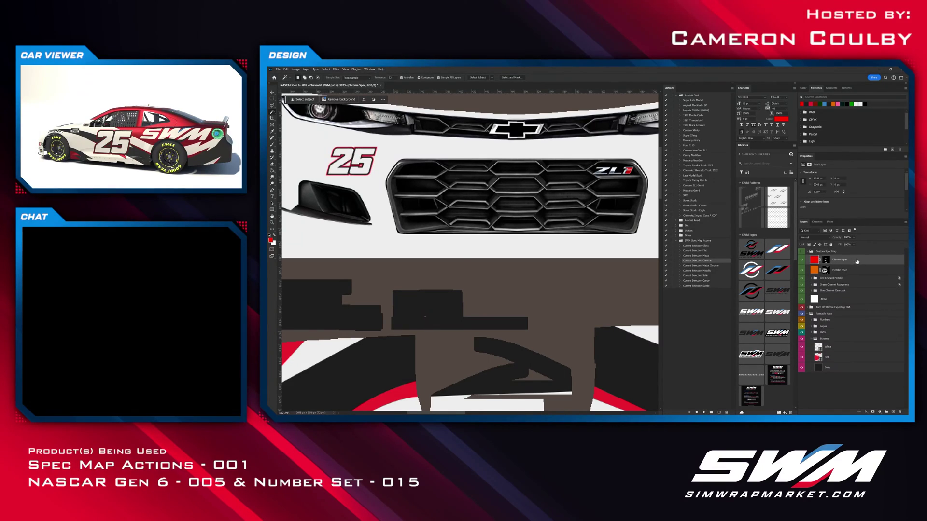